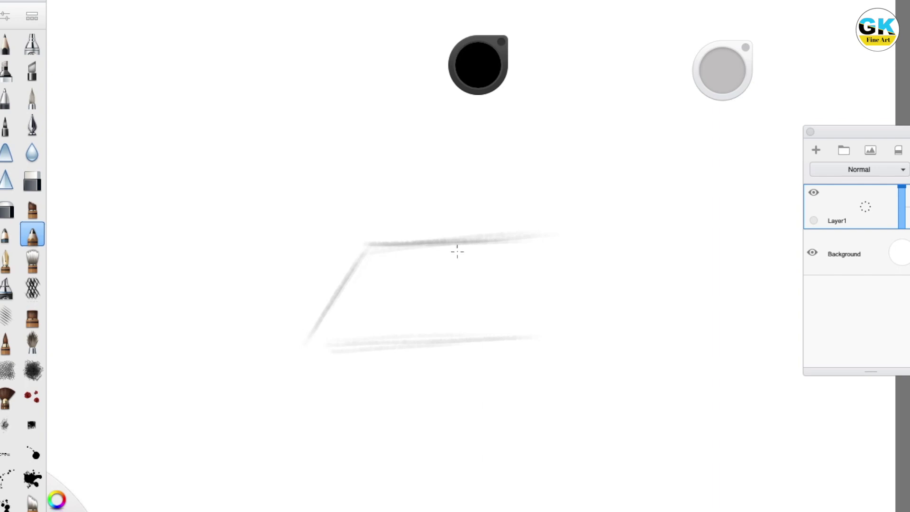
# Sketch the box's slanted top face as a parallelogram with four rounded corners
pyautogui.moveTo(537, 229); pyautogui.dragTo(473, 350)
pyautogui.scroll(3, 379, 258)
pyautogui.moveTo(350, 241); pyautogui.dragTo(391, 223)
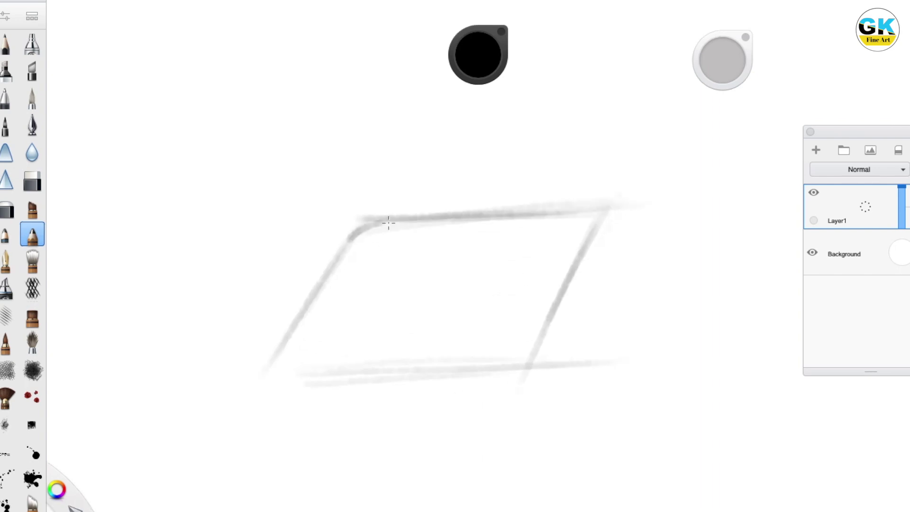
pyautogui.moveTo(566, 208); pyautogui.dragTo(597, 219)
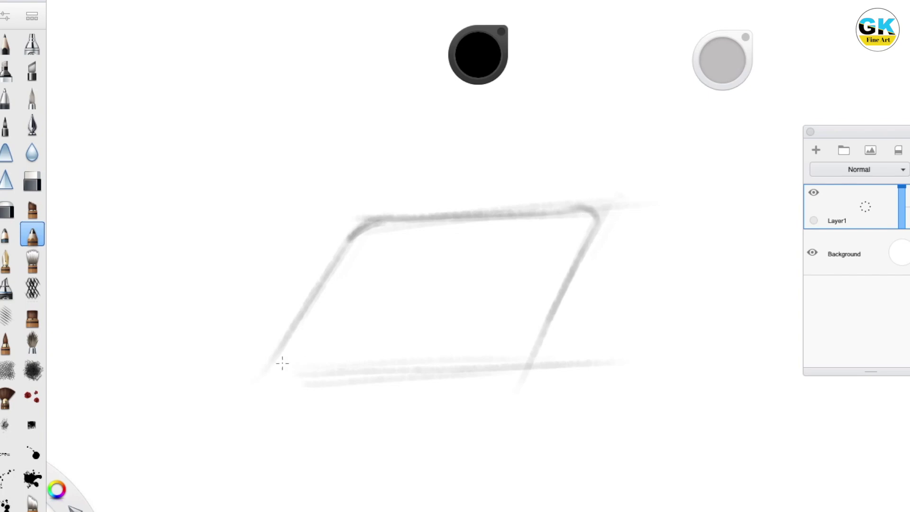
pyautogui.moveTo(279, 349)
pyautogui.mouseDown()
pyautogui.moveTo(286, 376)
pyautogui.moveTo(310, 382)
pyautogui.mouseUp()
pyautogui.moveTo(534, 349); pyautogui.dragTo(468, 370)
pyautogui.moveTo(536, 213)
pyautogui.mouseDown()
pyautogui.moveTo(610, 209)
pyautogui.moveTo(597, 230)
pyautogui.mouseUp()
pyautogui.moveTo(546, 214); pyautogui.dragTo(568, 213)
pyautogui.moveTo(287, 364)
pyautogui.mouseDown()
pyautogui.moveTo(479, 367)
pyautogui.moveTo(543, 342)
pyautogui.moveTo(437, 377)
pyautogui.mouseUp()
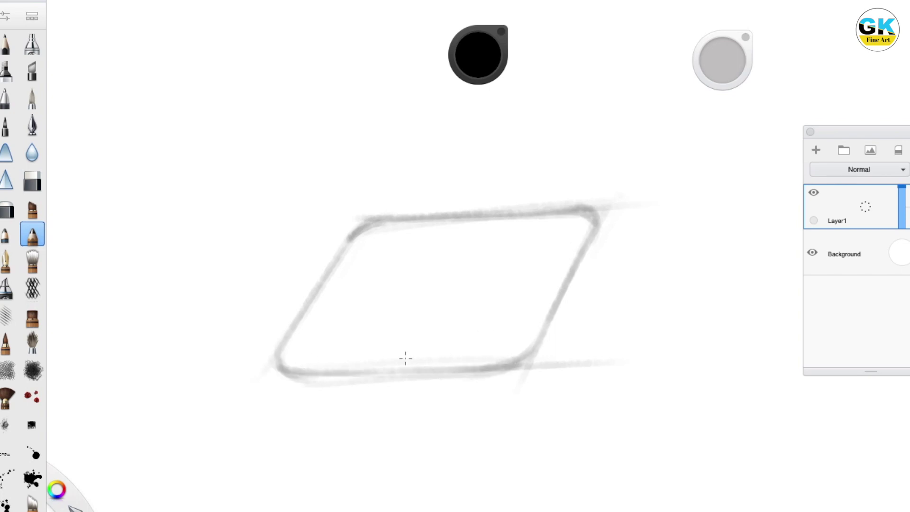
# Sketch the front face below the top with vertical side edges, a bottom edge and rounded lower corners
pyautogui.moveTo(278, 367)
pyautogui.mouseDown()
pyautogui.moveTo(277, 408)
pyautogui.moveTo(279, 365)
pyautogui.mouseUp()
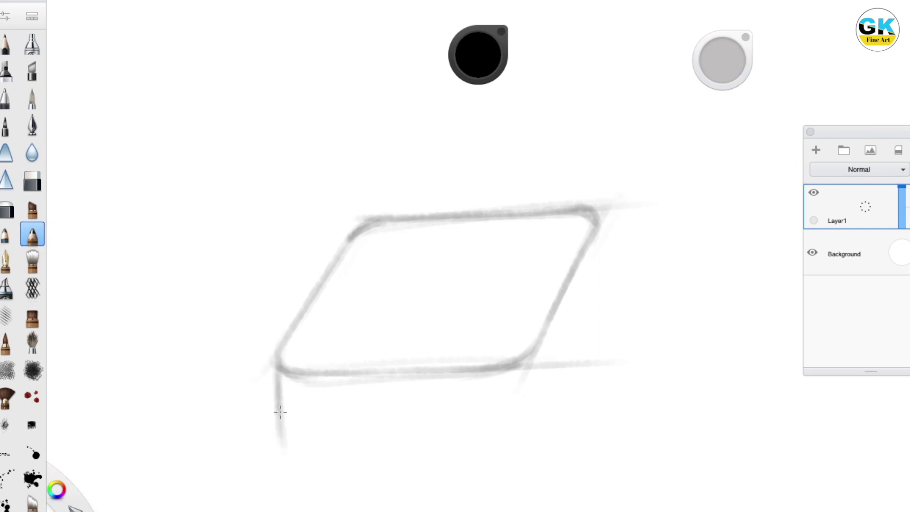
pyautogui.moveTo(510, 370); pyautogui.dragTo(509, 441)
pyautogui.moveTo(532, 360); pyautogui.dragTo(531, 427)
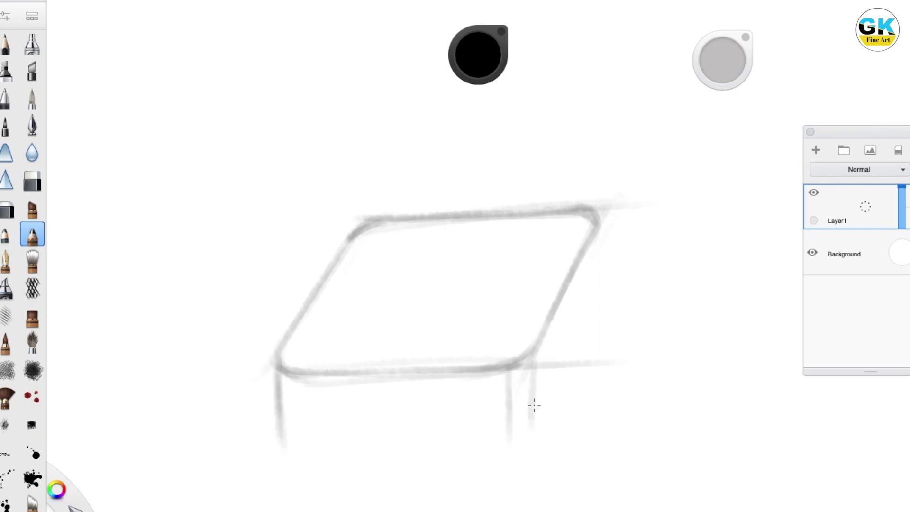
pyautogui.moveTo(329, 360); pyautogui.dragTo(489, 355)
pyautogui.moveTo(280, 428); pyautogui.dragTo(310, 449)
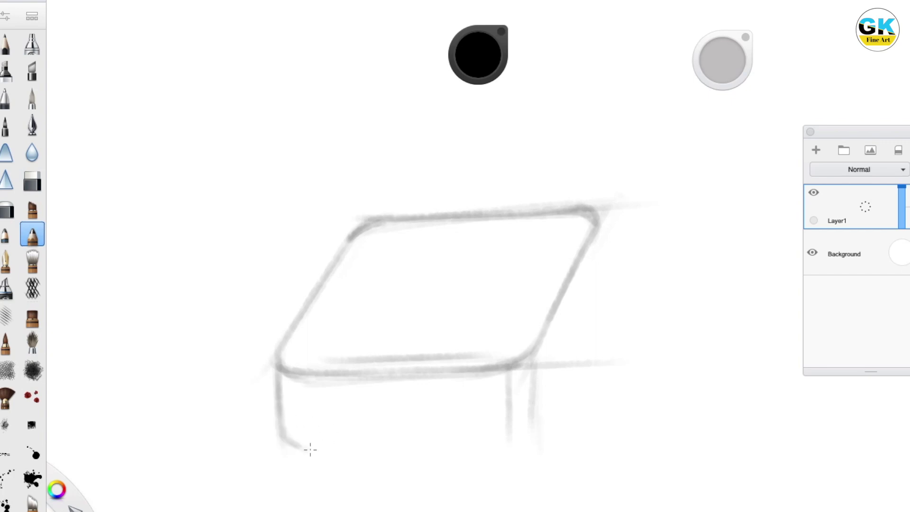
pyautogui.moveTo(515, 442)
pyautogui.mouseDown()
pyautogui.moveTo(323, 461)
pyautogui.moveTo(501, 455)
pyautogui.moveTo(348, 461)
pyautogui.moveTo(524, 438)
pyautogui.moveTo(284, 450)
pyautogui.moveTo(489, 449)
pyautogui.mouseUp()
pyautogui.moveTo(279, 403); pyautogui.dragTo(279, 366)
pyautogui.moveTo(286, 440); pyautogui.dragTo(347, 457)
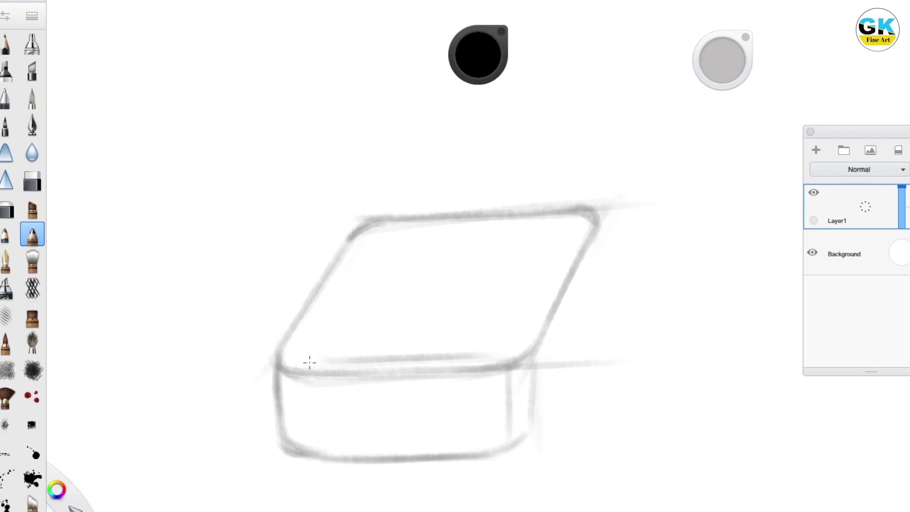
# Sketch the narrow right side face from the back corner down to the front face's lower right corner
pyautogui.moveTo(596, 216)
pyautogui.mouseDown()
pyautogui.moveTo(592, 318)
pyautogui.moveTo(553, 375)
pyautogui.mouseUp()
pyautogui.moveTo(597, 291); pyautogui.dragTo(535, 429)
pyautogui.moveTo(552, 408)
pyautogui.mouseDown()
pyautogui.moveTo(589, 314)
pyautogui.moveTo(539, 421)
pyautogui.moveTo(554, 400)
pyautogui.moveTo(533, 432)
pyautogui.moveTo(574, 355)
pyautogui.moveTo(556, 396)
pyautogui.moveTo(501, 454)
pyautogui.moveTo(530, 435)
pyautogui.moveTo(574, 353)
pyautogui.mouseUp()
pyautogui.moveTo(599, 306); pyautogui.dragTo(537, 428)
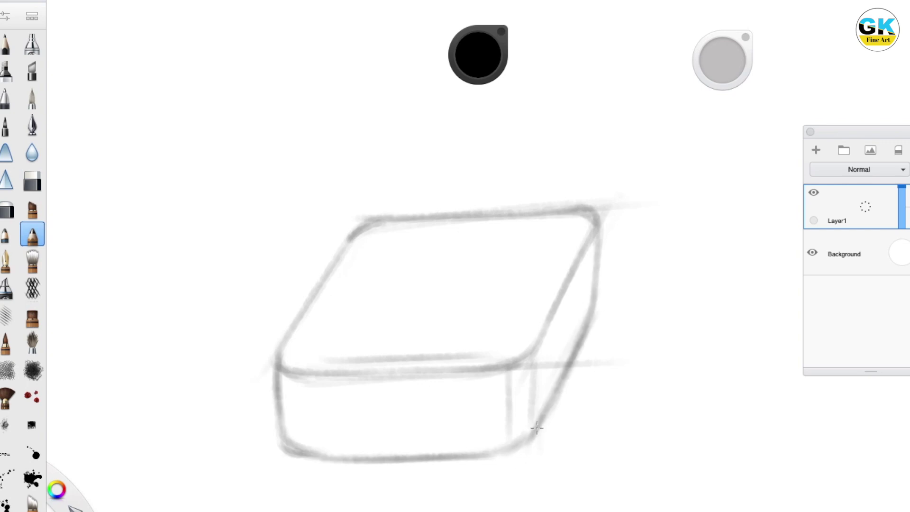
pyautogui.moveTo(594, 234); pyautogui.dragTo(594, 303)
# Draw an oval socket and a short vertical line in front of it on the right side face
pyautogui.scroll(5, 550, 327)
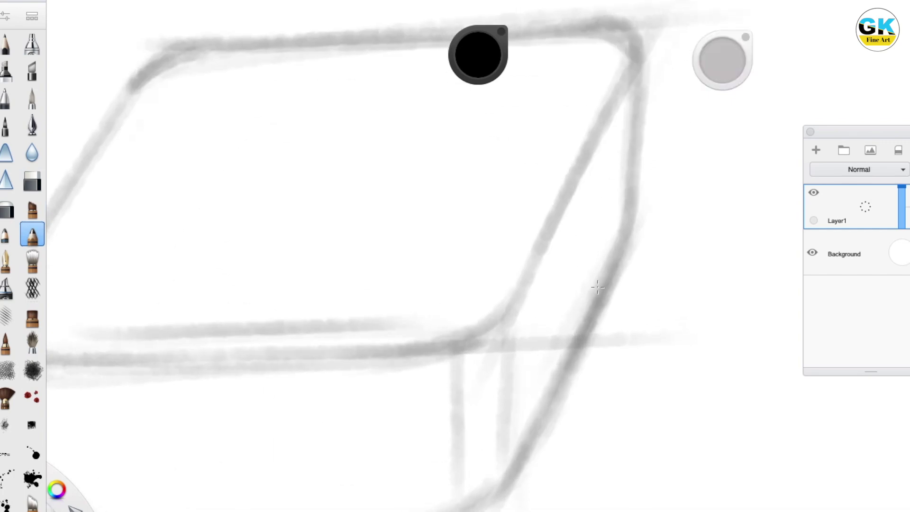
pyautogui.moveTo(567, 284)
pyautogui.mouseDown()
pyautogui.moveTo(577, 229)
pyautogui.moveTo(596, 246)
pyautogui.moveTo(564, 280)
pyautogui.moveTo(594, 231)
pyautogui.mouseUp()
pyautogui.moveTo(543, 344)
pyautogui.mouseDown()
pyautogui.moveTo(546, 272)
pyautogui.moveTo(544, 374)
pyautogui.mouseUp()
pyautogui.moveTo(544, 346); pyautogui.dragTo(546, 275)
pyautogui.moveTo(573, 234)
pyautogui.mouseDown()
pyautogui.moveTo(583, 276)
pyautogui.moveTo(587, 233)
pyautogui.moveTo(565, 270)
pyautogui.mouseUp()
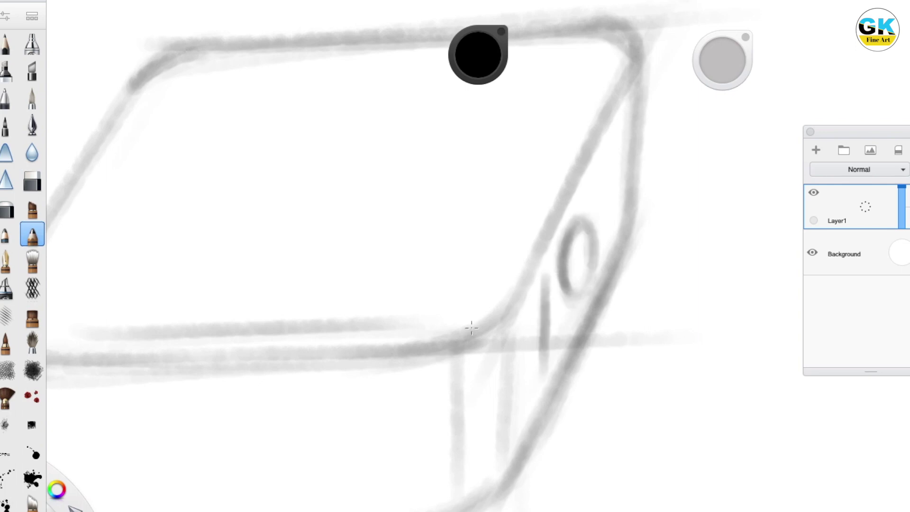
# Outline a cutout with rounded ends that wraps around the front right corner from the front to the side face
pyautogui.moveTo(398, 445); pyautogui.dragTo(397, 377)
pyautogui.moveTo(398, 470)
pyautogui.mouseDown()
pyautogui.moveTo(402, 394)
pyautogui.moveTo(417, 378)
pyautogui.mouseUp()
pyautogui.moveTo(401, 410); pyautogui.dragTo(421, 460)
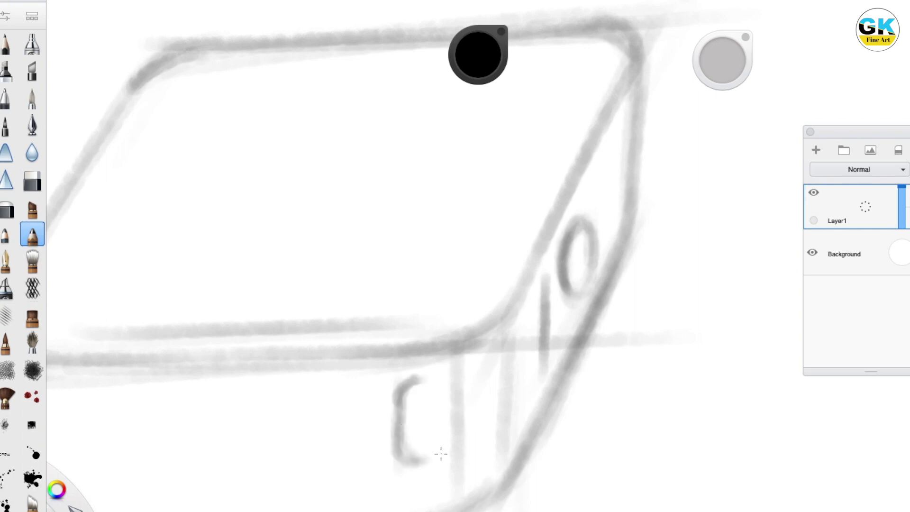
pyautogui.moveTo(411, 380); pyautogui.dragTo(495, 367)
pyautogui.moveTo(543, 294)
pyautogui.mouseDown()
pyautogui.moveTo(493, 385)
pyautogui.moveTo(512, 348)
pyautogui.moveTo(421, 378)
pyautogui.moveTo(479, 371)
pyautogui.moveTo(543, 296)
pyautogui.mouseUp()
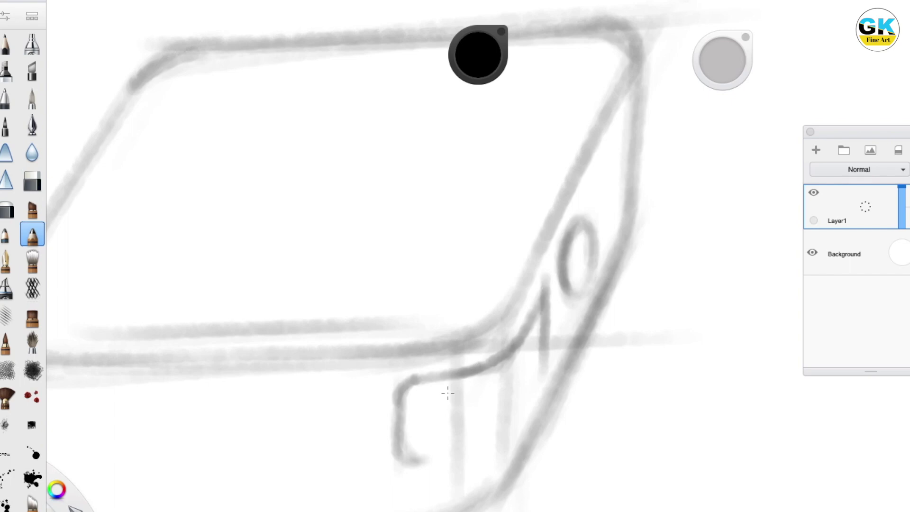
pyautogui.moveTo(548, 356)
pyautogui.mouseDown()
pyautogui.moveTo(497, 447)
pyautogui.moveTo(469, 448)
pyautogui.mouseUp()
pyautogui.moveTo(411, 458); pyautogui.dragTo(499, 436)
pyautogui.moveTo(545, 366); pyautogui.dragTo(405, 453)
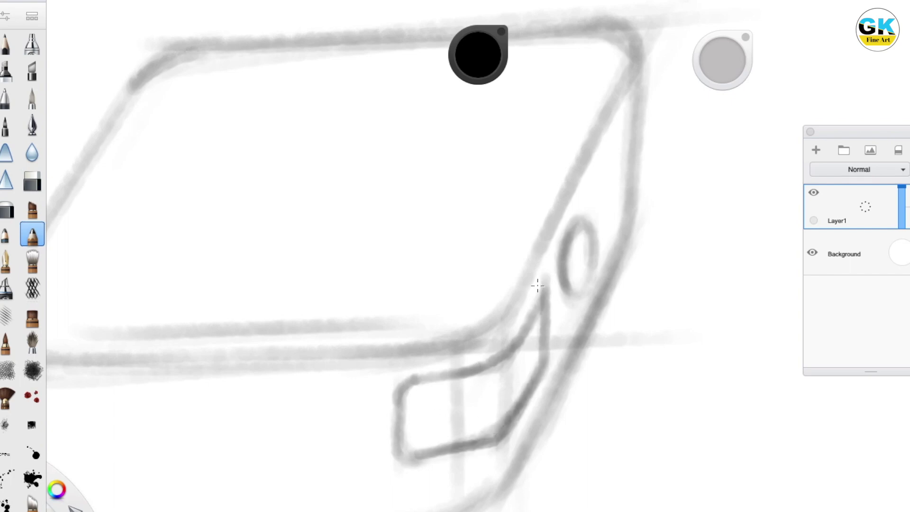
# Draw a second rounded contour inside the corner cutout
pyautogui.moveTo(543, 290); pyautogui.dragTo(496, 369)
pyautogui.moveTo(428, 390); pyautogui.dragTo(448, 441)
pyautogui.moveTo(456, 372)
pyautogui.mouseDown()
pyautogui.moveTo(427, 426)
pyautogui.moveTo(495, 425)
pyautogui.moveTo(527, 403)
pyautogui.mouseUp()
# Draw a horizontal seam across the front face and a band running from the top face's left edge down the front
pyautogui.scroll(-3, 467, 417)
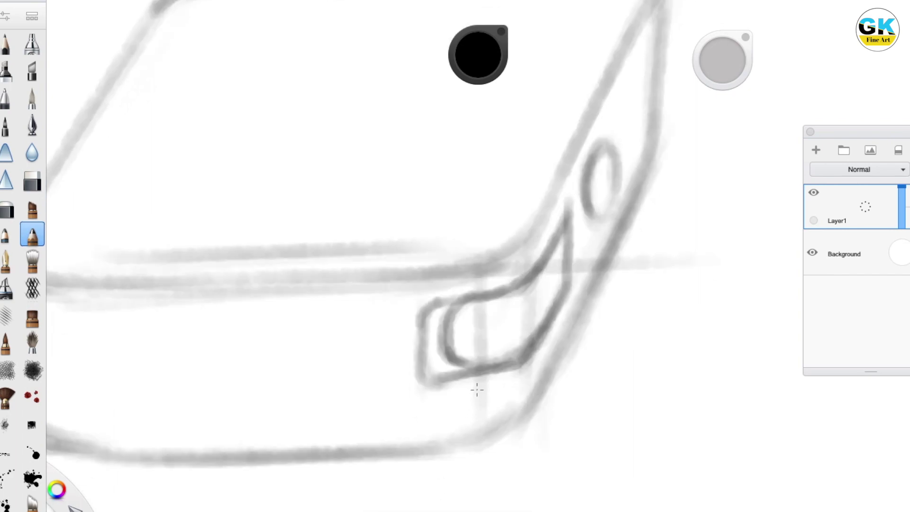
pyautogui.hscroll(-3, 477, 390)
pyautogui.moveTo(172, 371); pyautogui.dragTo(495, 358)
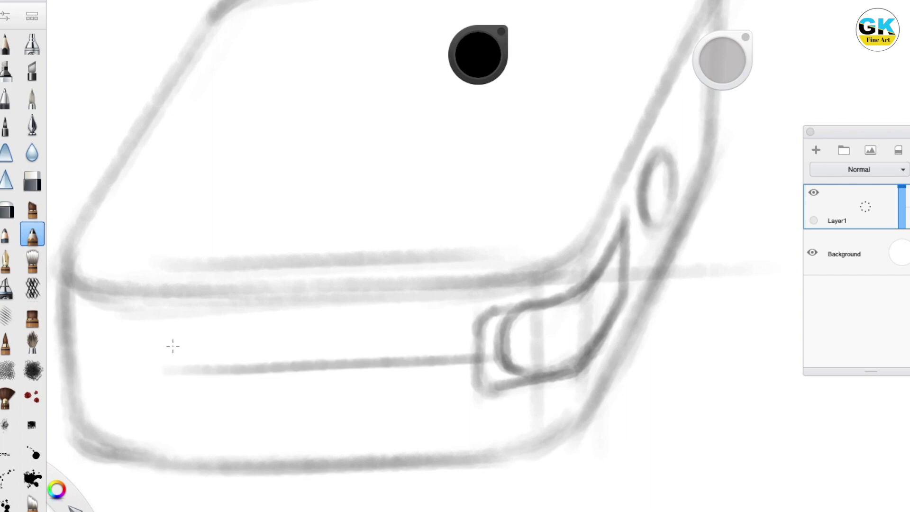
pyautogui.moveTo(153, 317); pyautogui.dragTo(154, 450)
pyautogui.moveTo(171, 264)
pyautogui.mouseDown()
pyautogui.moveTo(148, 342)
pyautogui.moveTo(157, 363)
pyautogui.mouseUp()
pyautogui.moveTo(134, 140)
pyautogui.mouseDown()
pyautogui.moveTo(158, 130)
pyautogui.moveTo(226, 145)
pyautogui.mouseUp()
pyautogui.moveTo(185, 239)
pyautogui.mouseDown()
pyautogui.moveTo(229, 145)
pyautogui.moveTo(145, 305)
pyautogui.mouseUp()
pyautogui.moveTo(180, 219)
pyautogui.mouseDown()
pyautogui.moveTo(152, 380)
pyautogui.moveTo(156, 453)
pyautogui.mouseUp()
pyautogui.moveTo(159, 369); pyautogui.dragTo(209, 370)
pyautogui.scroll(3, 220, 382)
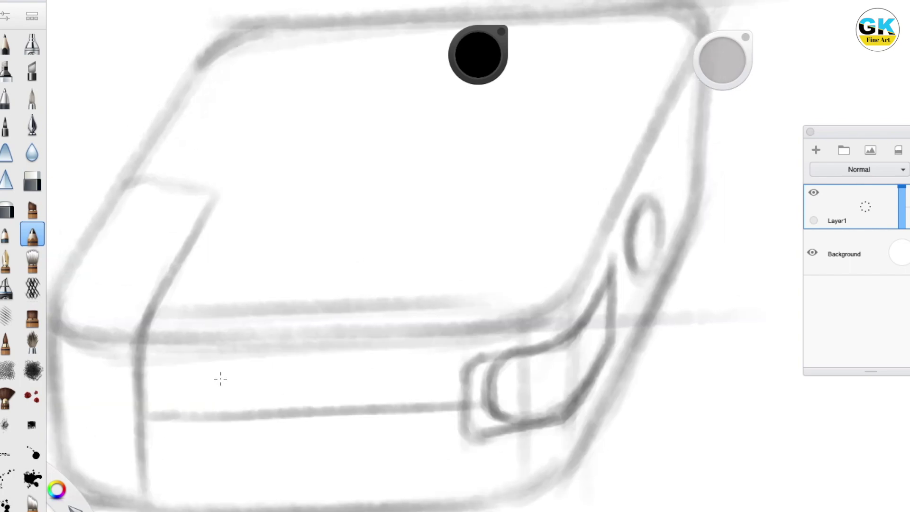
# Draw a small upside-down Apple logo with its leaf in the middle of the top face
pyautogui.moveTo(388, 172)
pyautogui.mouseDown()
pyautogui.moveTo(345, 177)
pyautogui.moveTo(337, 216)
pyautogui.moveTo(392, 209)
pyautogui.moveTo(380, 219)
pyautogui.mouseUp()
pyautogui.moveTo(379, 177)
pyautogui.mouseDown()
pyautogui.moveTo(329, 205)
pyautogui.moveTo(347, 181)
pyautogui.moveTo(340, 212)
pyautogui.moveTo(329, 206)
pyautogui.moveTo(354, 176)
pyautogui.mouseUp()
pyautogui.moveTo(347, 225)
pyautogui.mouseDown()
pyautogui.moveTo(392, 205)
pyautogui.moveTo(359, 228)
pyautogui.moveTo(386, 218)
pyautogui.moveTo(359, 230)
pyautogui.moveTo(373, 225)
pyautogui.moveTo(391, 174)
pyautogui.moveTo(397, 196)
pyautogui.moveTo(331, 250)
pyautogui.mouseUp()
pyautogui.scroll(-6, 337, 305)
pyautogui.moveTo(303, 356); pyautogui.dragTo(290, 395)
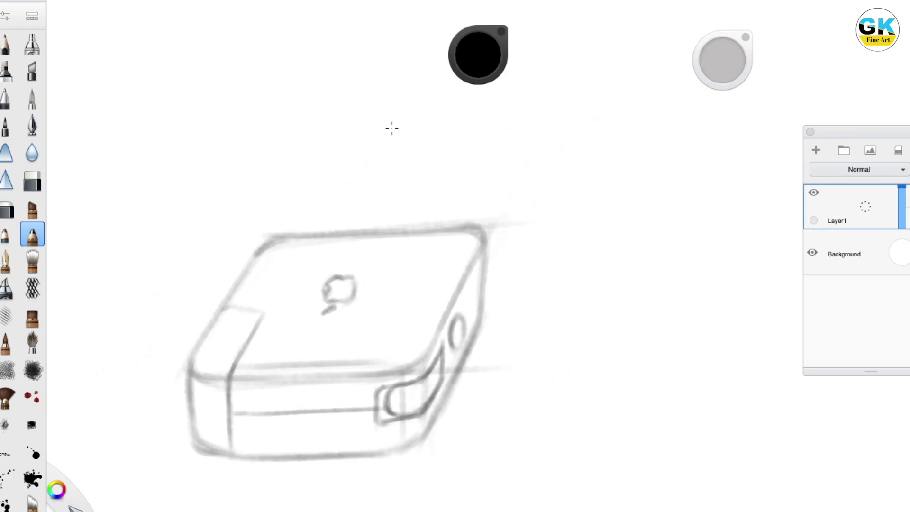
# Draw a plug sticking out to the right of the oval socket
pyautogui.scroll(5, 451, 322)
pyautogui.moveTo(480, 307); pyautogui.dragTo(491, 344)
pyautogui.moveTo(482, 375); pyautogui.dragTo(508, 370)
pyautogui.moveTo(483, 332)
pyautogui.mouseDown()
pyautogui.moveTo(541, 334)
pyautogui.moveTo(559, 355)
pyautogui.mouseUp()
pyautogui.moveTo(488, 361)
pyautogui.mouseDown()
pyautogui.moveTo(557, 347)
pyautogui.moveTo(561, 332)
pyautogui.moveTo(522, 335)
pyautogui.mouseUp()
# Draw a short rounded connector on the box's left side with two parallel cable lines running out of it
pyautogui.scroll(-5, 522, 259)
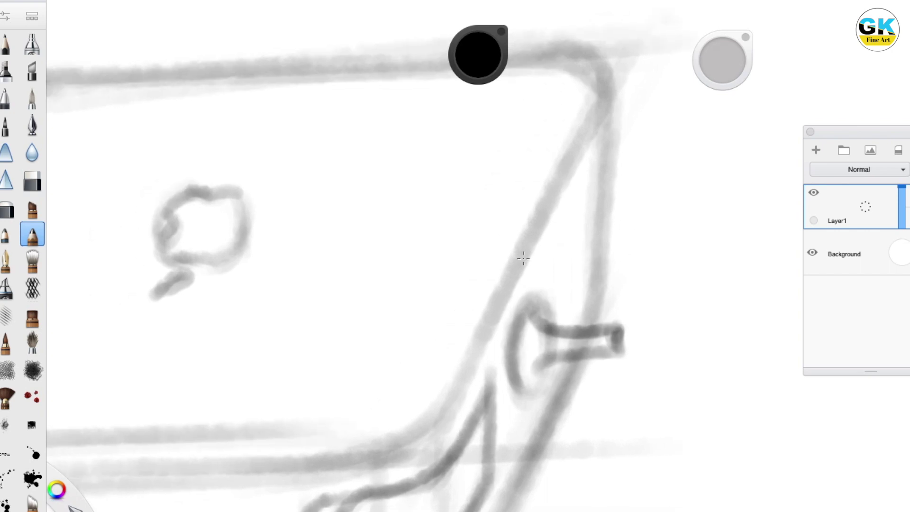
pyautogui.hscroll(-10, 397, 191)
pyautogui.scroll(-2, 396, 191)
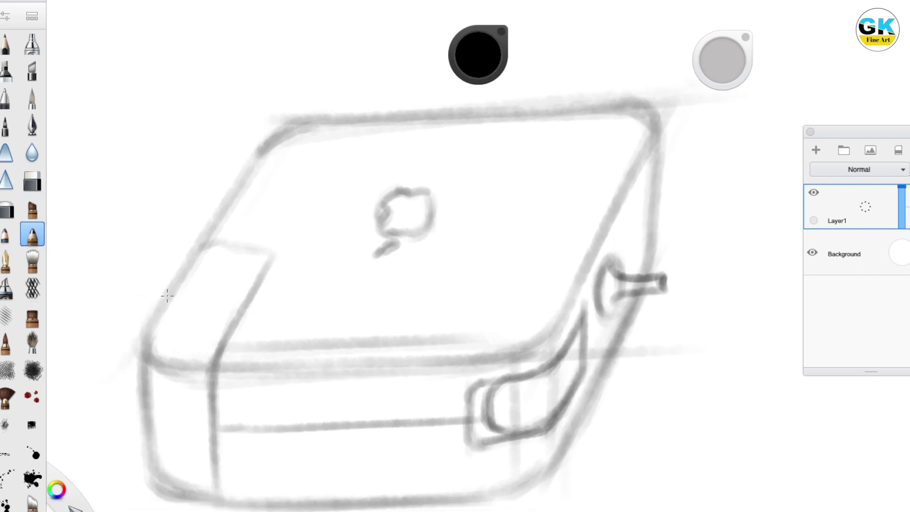
pyautogui.moveTo(270, 327)
pyautogui.mouseDown()
pyautogui.moveTo(218, 327)
pyautogui.moveTo(258, 328)
pyautogui.mouseUp()
pyautogui.moveTo(261, 365)
pyautogui.mouseDown()
pyautogui.moveTo(227, 366)
pyautogui.moveTo(260, 366)
pyautogui.moveTo(225, 328)
pyautogui.moveTo(224, 366)
pyautogui.moveTo(238, 367)
pyautogui.mouseUp()
pyautogui.hscroll(-3, 253, 313)
pyautogui.moveTo(106, 334); pyautogui.dragTo(271, 330)
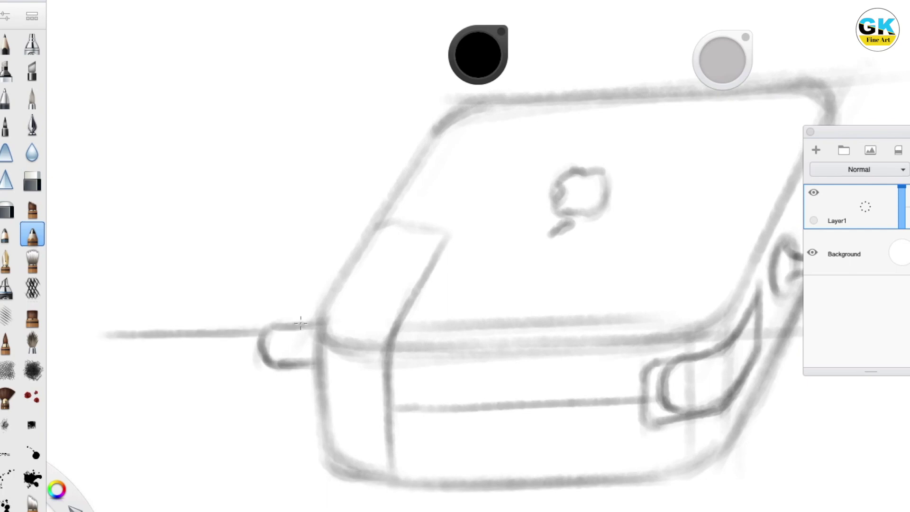
pyautogui.moveTo(135, 368); pyautogui.dragTo(269, 364)
# Curve the thick cable's end downward on the left and darken its lower edge up to the connector
pyautogui.hscroll(-2, 155, 337)
pyautogui.moveTo(173, 361)
pyautogui.mouseDown()
pyautogui.moveTo(106, 382)
pyautogui.moveTo(207, 371)
pyautogui.moveTo(59, 445)
pyautogui.mouseUp()
pyautogui.moveTo(94, 364)
pyautogui.mouseDown()
pyautogui.moveTo(179, 325)
pyautogui.moveTo(246, 329)
pyautogui.moveTo(104, 388)
pyautogui.moveTo(142, 363)
pyautogui.moveTo(291, 345)
pyautogui.moveTo(257, 363)
pyautogui.mouseUp()
pyautogui.moveTo(70, 421)
pyautogui.mouseDown()
pyautogui.moveTo(130, 375)
pyautogui.moveTo(166, 363)
pyautogui.mouseUp()
pyautogui.hotkey('ctrl', 'z')
pyautogui.moveTo(72, 420)
pyautogui.mouseDown()
pyautogui.moveTo(170, 363)
pyautogui.moveTo(289, 352)
pyautogui.moveTo(363, 370)
pyautogui.mouseUp()
# Darken the front face's bottom edge, the horizontal seam and the band's vertical line
pyautogui.moveTo(367, 423)
pyautogui.mouseDown()
pyautogui.moveTo(372, 453)
pyautogui.moveTo(413, 467)
pyautogui.mouseUp()
pyautogui.hotkey('ctrl', 'z')
pyautogui.moveTo(363, 438)
pyautogui.mouseDown()
pyautogui.moveTo(396, 472)
pyautogui.moveTo(678, 473)
pyautogui.mouseUp()
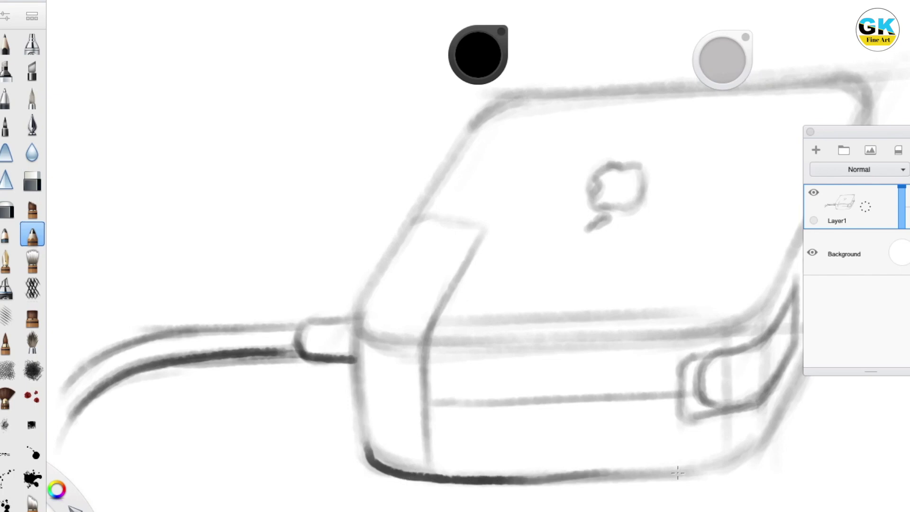
pyautogui.moveTo(427, 403); pyautogui.dragTo(678, 397)
pyautogui.moveTo(427, 338); pyautogui.dragTo(427, 450)
# Darken the logo's leaf, the corner cutout, the socket and the top face's curved front right corner
pyautogui.scroll(4, 441, 213)
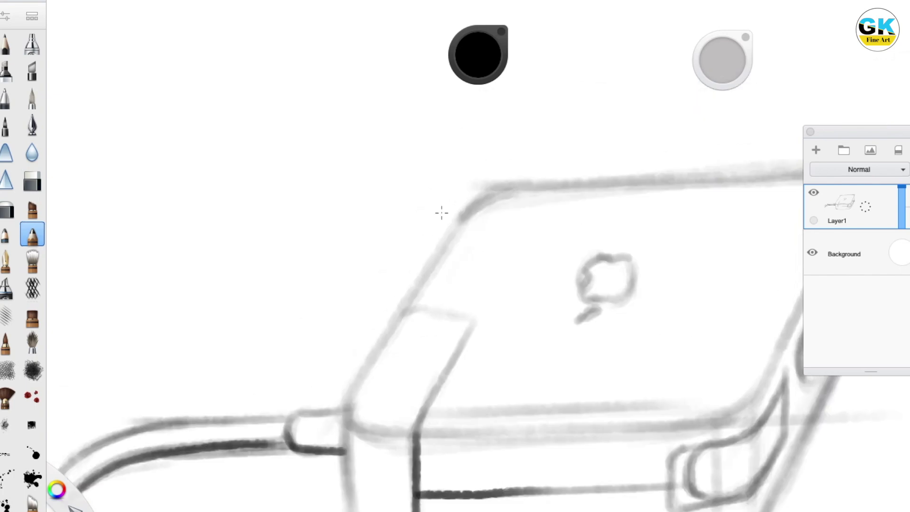
pyautogui.scroll(-2, 585, 301)
pyautogui.moveTo(661, 399)
pyautogui.mouseDown()
pyautogui.moveTo(650, 436)
pyautogui.moveTo(681, 446)
pyautogui.moveTo(738, 391)
pyautogui.mouseUp()
pyautogui.moveTo(732, 438)
pyautogui.mouseDown()
pyautogui.moveTo(694, 495)
pyautogui.moveTo(644, 510)
pyautogui.mouseUp()
pyautogui.scroll(1, 680, 349)
pyautogui.moveTo(630, 404)
pyautogui.mouseDown()
pyautogui.moveTo(719, 342)
pyautogui.moveTo(733, 314)
pyautogui.moveTo(767, 354)
pyautogui.mouseUp()
pyautogui.hscroll(1, 621, 388)
pyautogui.scroll(-3, 622, 388)
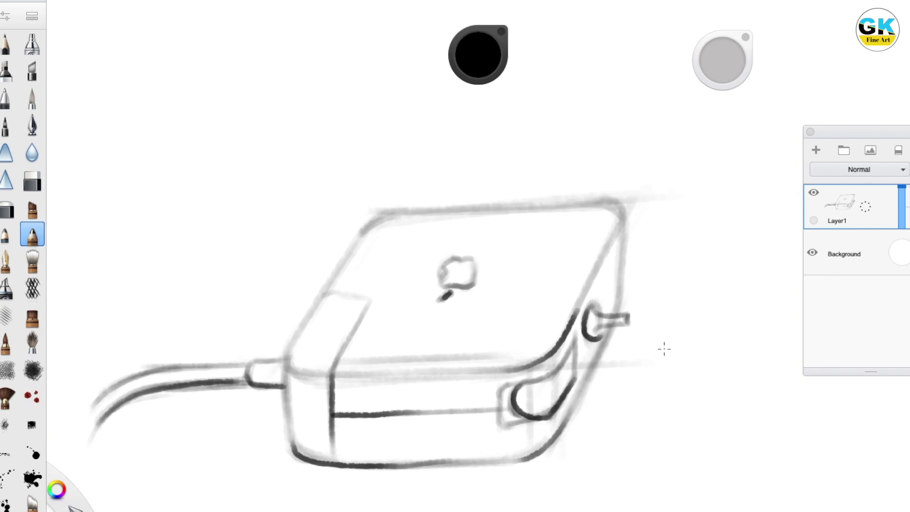
# Erase thin gaps in the outlines along a cable route: right edges, band, connector, thick cable and back left corner
pyautogui.hscroll(-2, 488, 218)
pyautogui.press('e')
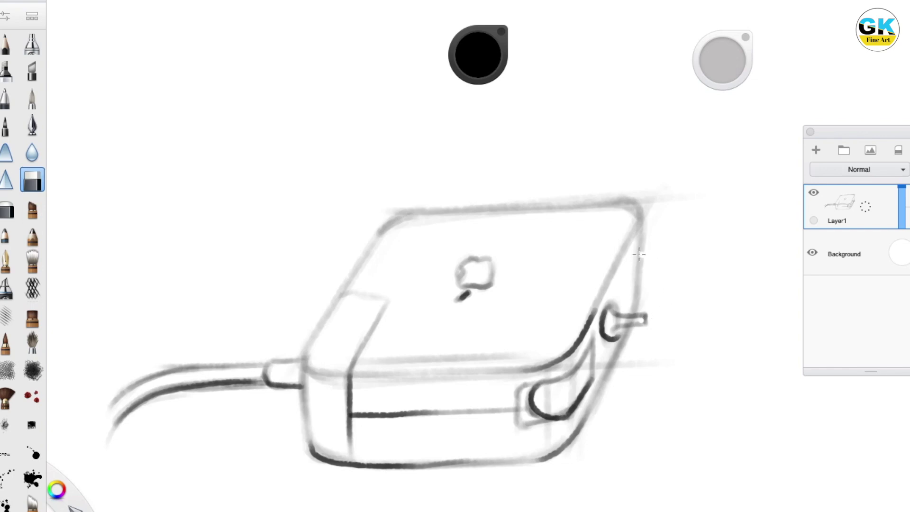
pyautogui.moveTo(362, 349)
pyautogui.mouseDown()
pyautogui.moveTo(263, 377)
pyautogui.moveTo(211, 363)
pyautogui.mouseUp()
pyautogui.moveTo(376, 235); pyautogui.dragTo(390, 225)
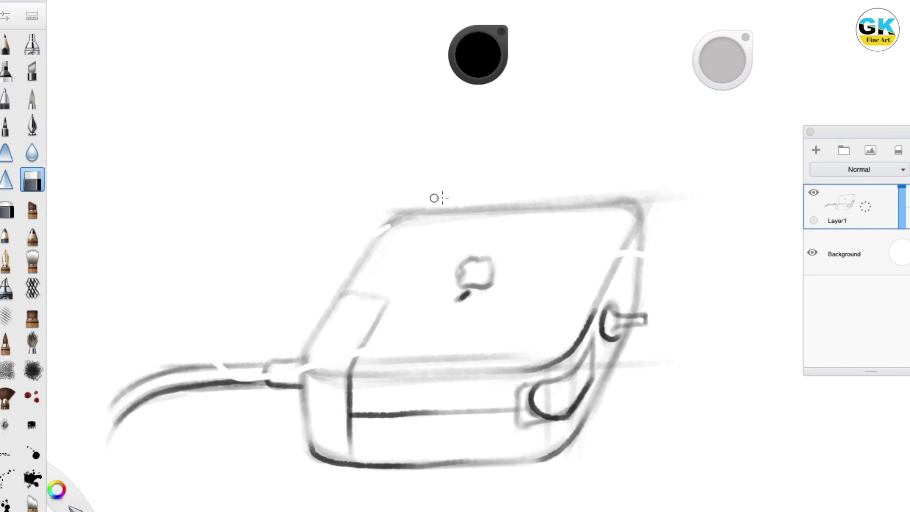
# Draw a thin double-line cable with the pencil, looping from the plug up over the right edge
pyautogui.click(33, 234)
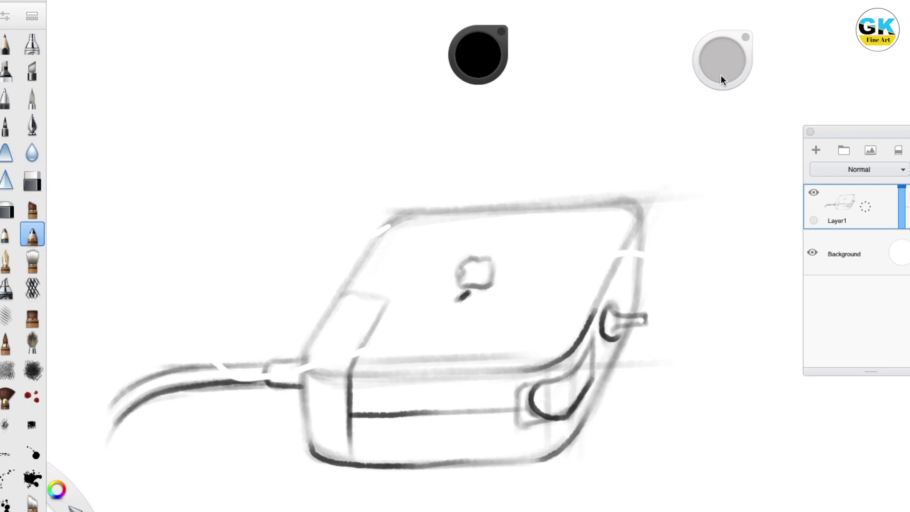
pyautogui.scroll(2, 640, 283)
pyautogui.scroll(1, 640, 283)
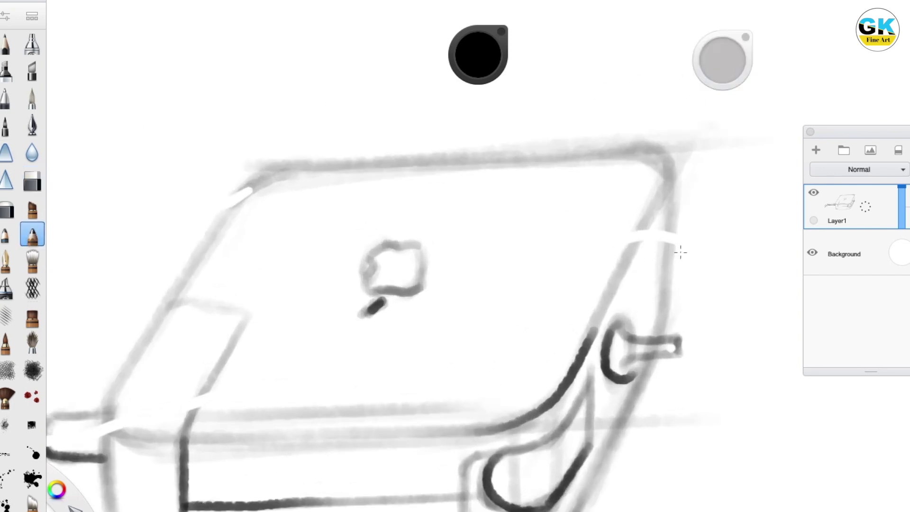
pyautogui.moveTo(622, 247)
pyautogui.mouseDown()
pyautogui.moveTo(678, 243)
pyautogui.moveTo(710, 301)
pyautogui.moveTo(677, 343)
pyautogui.mouseUp()
pyautogui.moveTo(680, 232); pyautogui.dragTo(730, 273)
pyautogui.hotkey('ctrl', 'z')
pyautogui.moveTo(631, 232)
pyautogui.mouseDown()
pyautogui.moveTo(705, 244)
pyautogui.moveTo(721, 282)
pyautogui.moveTo(716, 330)
pyautogui.moveTo(683, 353)
pyautogui.mouseUp()
pyautogui.hotkey('ctrl', 'z')
pyautogui.moveTo(630, 242)
pyautogui.mouseDown()
pyautogui.moveTo(677, 243)
pyautogui.moveTo(697, 331)
pyautogui.moveTo(678, 343)
pyautogui.moveTo(697, 249)
pyautogui.moveTo(714, 308)
pyautogui.moveTo(673, 358)
pyautogui.mouseUp()
pyautogui.moveTo(676, 256)
pyautogui.mouseDown()
pyautogui.moveTo(709, 274)
pyautogui.moveTo(706, 255)
pyautogui.moveTo(740, 287)
pyautogui.moveTo(746, 307)
pyautogui.mouseUp()
# Continue the thin cable's double line across the top face, below the logo, to the band on the left
pyautogui.moveTo(585, 336); pyautogui.dragTo(643, 334)
pyautogui.moveTo(301, 416)
pyautogui.mouseDown()
pyautogui.moveTo(382, 398)
pyautogui.moveTo(742, 256)
pyautogui.mouseUp()
pyautogui.moveTo(285, 415)
pyautogui.mouseDown()
pyautogui.moveTo(609, 329)
pyautogui.moveTo(719, 258)
pyautogui.moveTo(606, 331)
pyautogui.moveTo(544, 354)
pyautogui.moveTo(274, 421)
pyautogui.mouseUp()
pyautogui.hotkey('ctrl', 'z')
# Extend the thin cable's two lines from the band past the left edge and over the thick cable
pyautogui.hscroll(-2, 314, 394)
pyautogui.hscroll(-5, 314, 394)
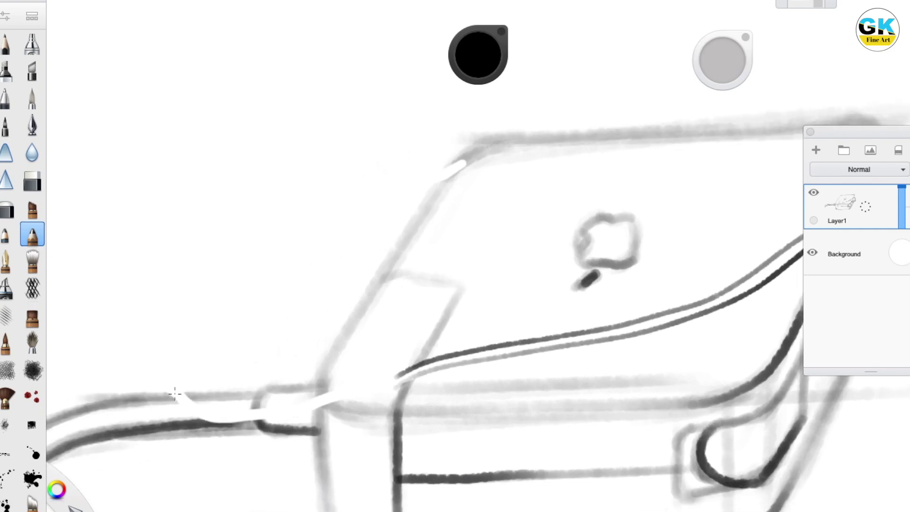
pyautogui.moveTo(164, 393)
pyautogui.mouseDown()
pyautogui.moveTo(192, 415)
pyautogui.moveTo(251, 421)
pyautogui.moveTo(429, 374)
pyautogui.mouseUp()
pyautogui.moveTo(202, 406); pyautogui.dragTo(425, 365)
# Loop the thin cable's double line around on the left and back to the top face's back left corner
pyautogui.scroll(-3, 321, 394)
pyautogui.scroll(5, 322, 393)
pyautogui.moveTo(244, 471)
pyautogui.mouseDown()
pyautogui.moveTo(534, 219)
pyautogui.moveTo(612, 179)
pyautogui.mouseUp()
pyautogui.moveTo(228, 476)
pyautogui.mouseDown()
pyautogui.moveTo(218, 365)
pyautogui.moveTo(276, 298)
pyautogui.moveTo(371, 248)
pyautogui.moveTo(612, 167)
pyautogui.mouseUp()
pyautogui.moveTo(648, 139); pyautogui.dragTo(549, 274)
pyautogui.moveTo(614, 171)
pyautogui.mouseDown()
pyautogui.moveTo(685, 134)
pyautogui.moveTo(607, 191)
pyautogui.mouseUp()
pyautogui.scroll(-5, 543, 286)
pyautogui.moveTo(580, 306); pyautogui.dragTo(490, 309)
pyautogui.scroll(-4, 489, 308)
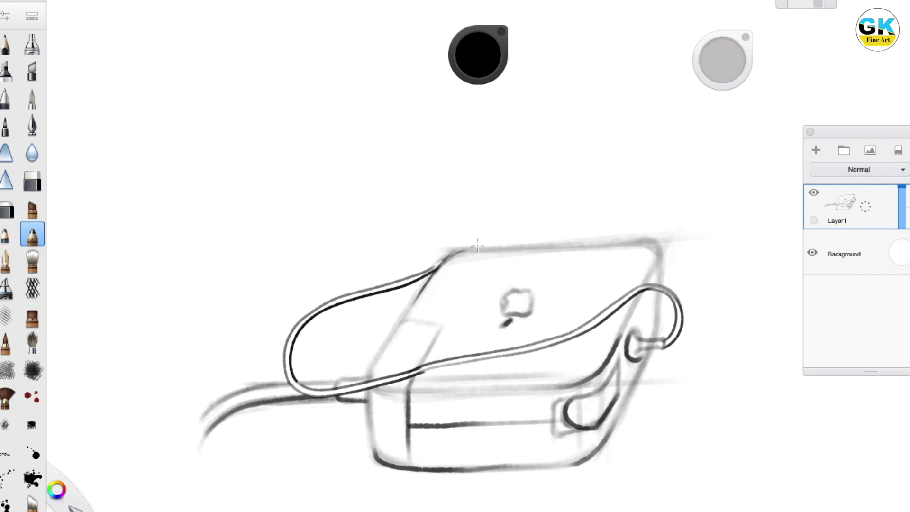
# Draw the first line of a large cable loop from behind the box, around the right, below it and out right
pyautogui.moveTo(472, 249); pyautogui.dragTo(692, 399)
pyautogui.moveTo(488, 502)
pyautogui.mouseDown()
pyautogui.moveTo(678, 408)
pyautogui.moveTo(714, 377)
pyautogui.mouseUp()
pyautogui.scroll(-2, 532, 286)
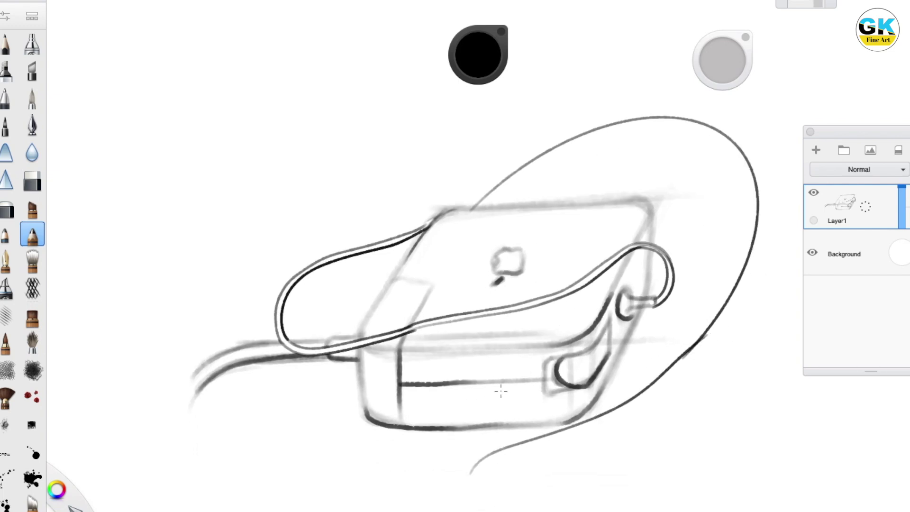
pyautogui.moveTo(474, 469); pyautogui.dragTo(817, 306)
pyautogui.hscroll(3, 641, 339)
# Draw the parallel second line along the large cable loop to give the cable its thickness
pyautogui.moveTo(437, 192)
pyautogui.mouseDown()
pyautogui.moveTo(488, 157)
pyautogui.moveTo(587, 112)
pyautogui.moveTo(636, 110)
pyautogui.mouseUp()
pyautogui.hotkey('ctrl', 'z')
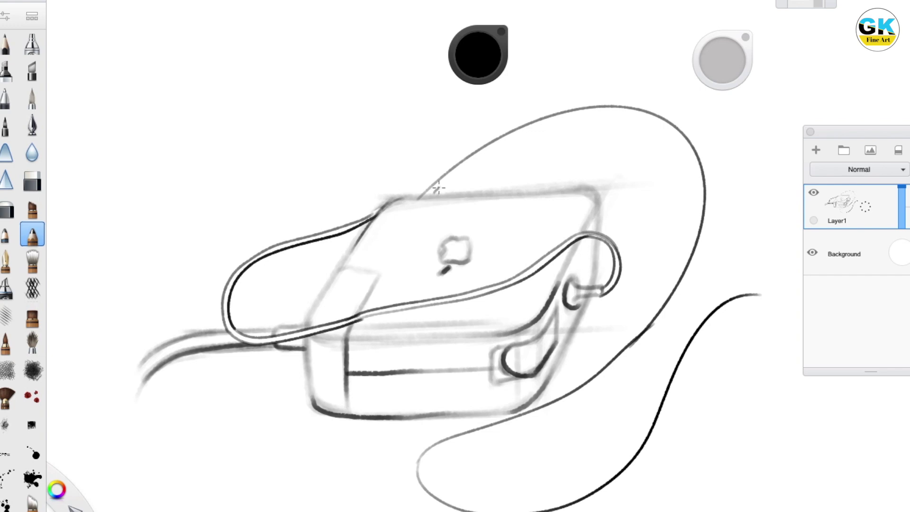
pyautogui.moveTo(443, 185)
pyautogui.mouseDown()
pyautogui.moveTo(496, 146)
pyautogui.moveTo(567, 116)
pyautogui.moveTo(639, 107)
pyautogui.moveTo(686, 149)
pyautogui.moveTo(697, 218)
pyautogui.moveTo(654, 295)
pyautogui.mouseUp()
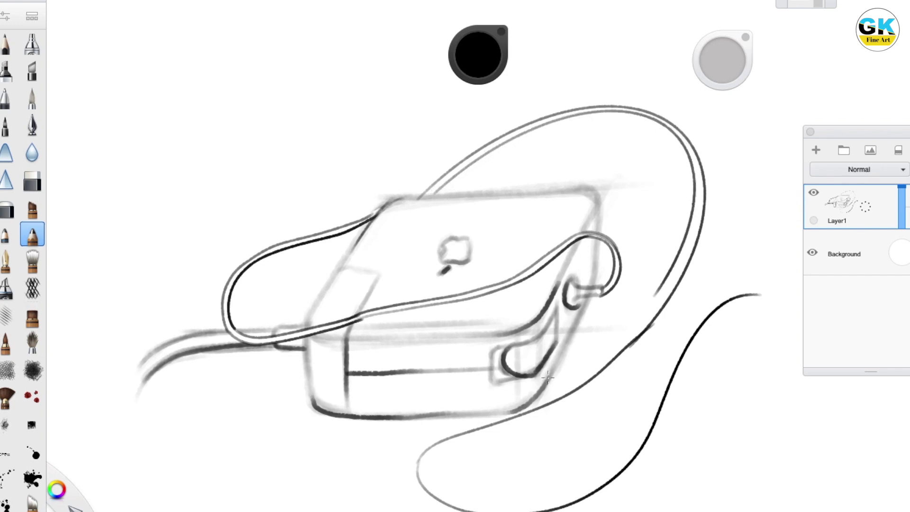
pyautogui.moveTo(621, 337)
pyautogui.mouseDown()
pyautogui.moveTo(563, 387)
pyautogui.moveTo(406, 468)
pyautogui.mouseUp()
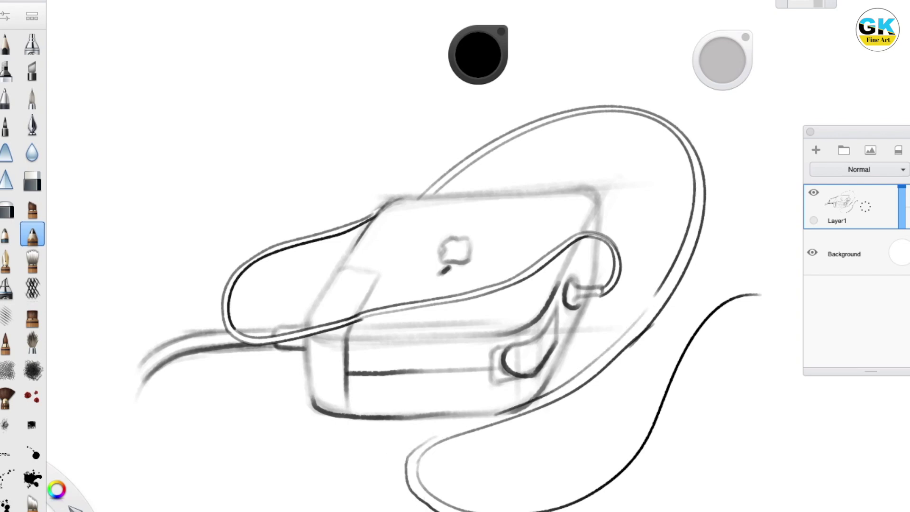
pyautogui.moveTo(438, 511); pyautogui.dragTo(600, 495)
pyautogui.moveTo(656, 443); pyautogui.dragTo(600, 495)
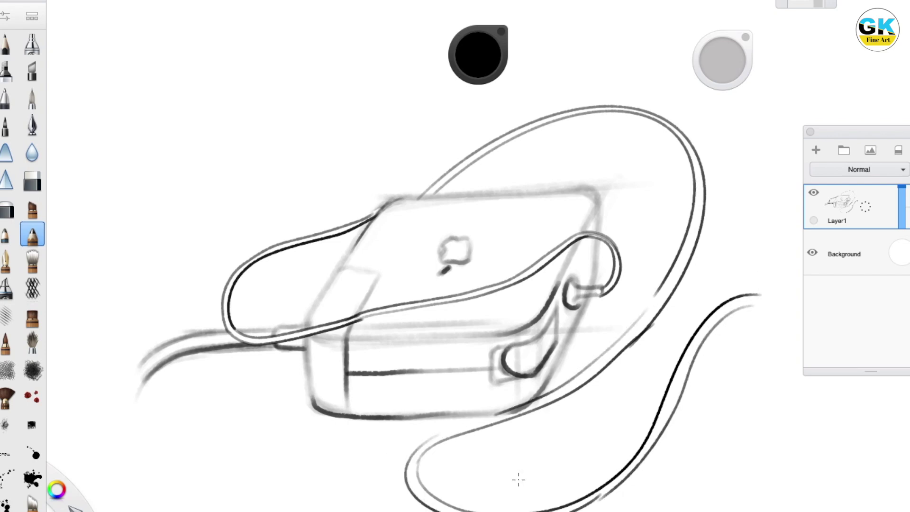
# Darken the top face's back edge and its rounded back right corner down to the thin cable
pyautogui.scroll(5, 473, 265)
pyautogui.moveTo(699, 114)
pyautogui.mouseDown()
pyautogui.moveTo(717, 126)
pyautogui.moveTo(715, 157)
pyautogui.moveTo(692, 195)
pyautogui.mouseUp()
pyautogui.moveTo(467, 125)
pyautogui.mouseDown()
pyautogui.moveTo(663, 112)
pyautogui.moveTo(716, 142)
pyautogui.mouseUp()
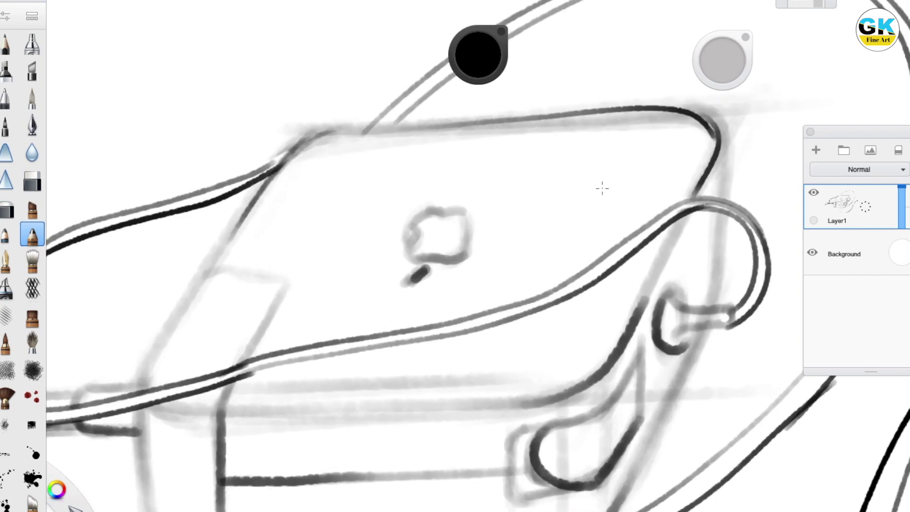
# Darken the outline of the rounded slot near the front right corner and the box's right edge down to its bottom corner
pyautogui.scroll(-3, 524, 244)
pyautogui.scroll(2, 625, 264)
pyautogui.scroll(-3, 624, 264)
pyautogui.moveTo(509, 297)
pyautogui.mouseDown()
pyautogui.moveTo(554, 338)
pyautogui.moveTo(563, 276)
pyautogui.mouseUp()
pyautogui.hotkey('ctrl', 'z')
pyautogui.moveTo(587, 228); pyautogui.dragTo(574, 256)
pyautogui.moveTo(526, 290); pyautogui.dragTo(514, 327)
pyautogui.moveTo(584, 237); pyautogui.dragTo(587, 286)
pyautogui.moveTo(630, 232); pyautogui.dragTo(570, 359)
pyautogui.moveTo(487, 401)
pyautogui.mouseDown()
pyautogui.moveTo(542, 384)
pyautogui.moveTo(574, 348)
pyautogui.mouseUp()
# Draw two long, nearly horizontal lines along the front edge of the box's top face
pyautogui.moveTo(286, 279); pyautogui.dragTo(460, 261)
pyautogui.hotkey('ctrl', 'z')
pyautogui.moveTo(322, 259); pyautogui.dragTo(455, 252)
pyautogui.moveTo(317, 281); pyautogui.dragTo(508, 272)
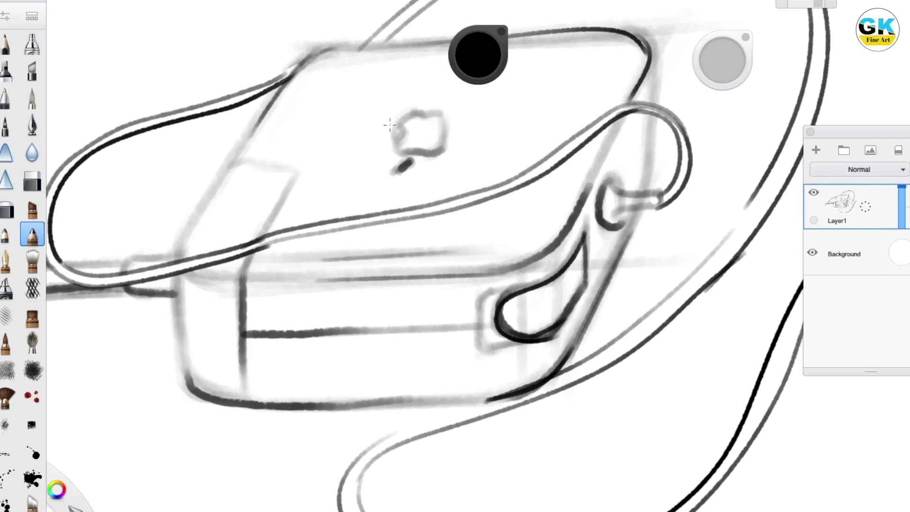
# Darken the cutout's back corner on the top face and the box's left front edge down to its rounded bottom corner
pyautogui.moveTo(295, 173); pyautogui.dragTo(270, 226)
pyautogui.moveTo(275, 167); pyautogui.dragTo(298, 173)
pyautogui.moveTo(175, 283); pyautogui.dragTo(182, 367)
pyautogui.moveTo(178, 309); pyautogui.dragTo(186, 385)
pyautogui.moveTo(180, 329); pyautogui.dragTo(199, 396)
# Hatch the box's right side with fine vertical lines behind and below the small plug
pyautogui.scroll(-5, 205, 365)
pyautogui.hscroll(-2, 196, 316)
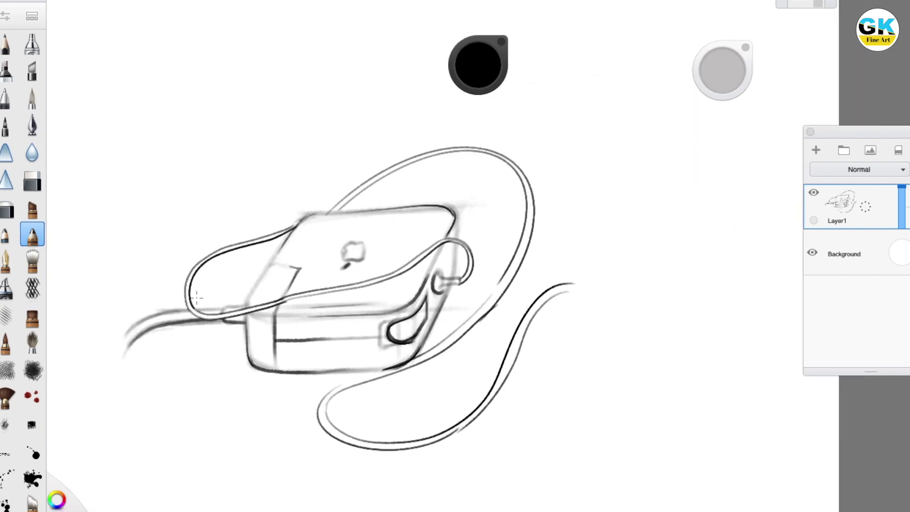
pyautogui.moveTo(399, 302); pyautogui.dragTo(406, 274)
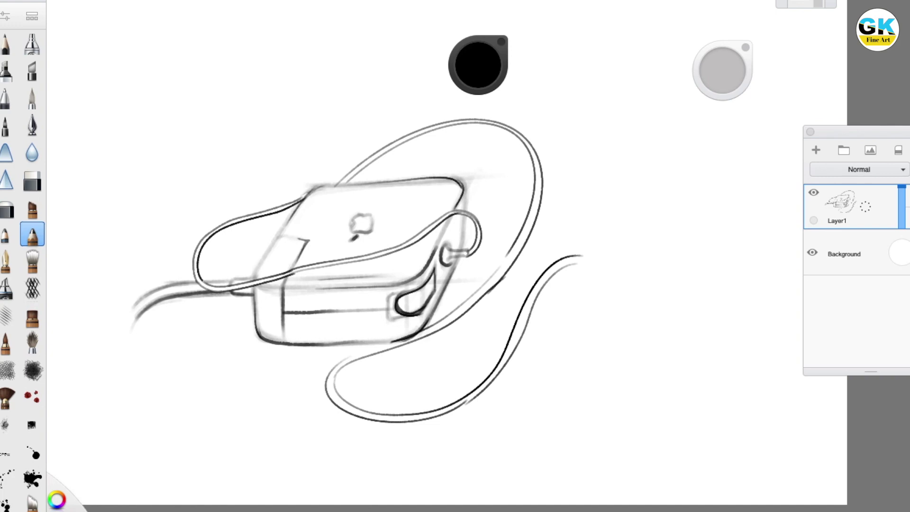
pyautogui.scroll(5, 422, 253)
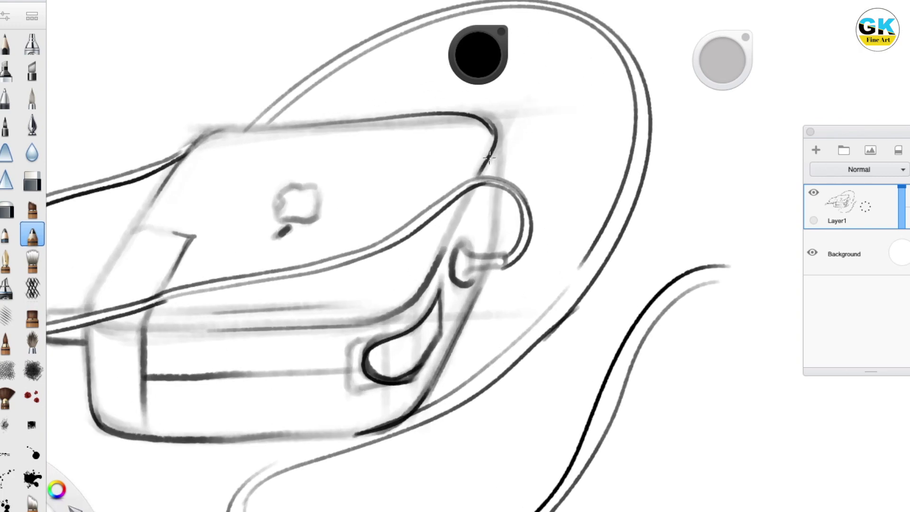
pyautogui.moveTo(476, 194)
pyautogui.mouseDown()
pyautogui.moveTo(493, 251)
pyautogui.moveTo(449, 258)
pyautogui.mouseUp()
pyautogui.moveTo(450, 298); pyautogui.dragTo(443, 304)
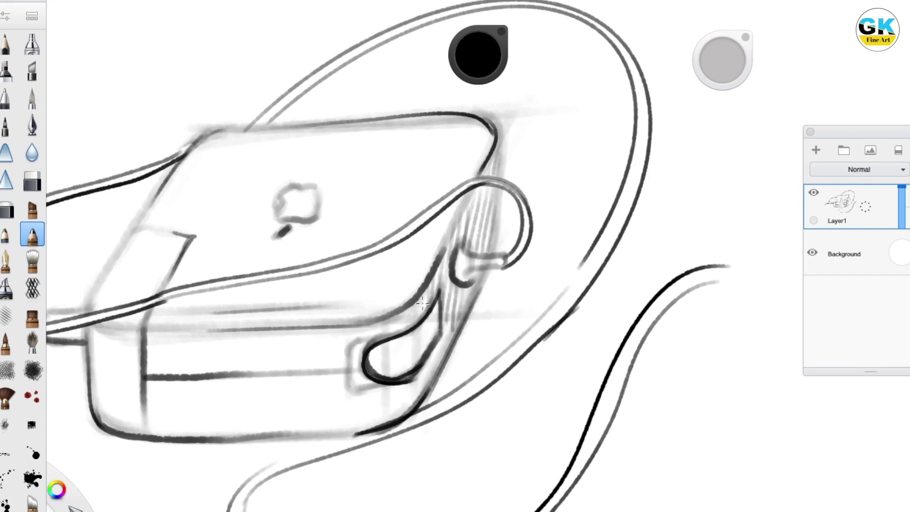
# Extend the vertical hatching around the rounded slot and across the whole front face of the box
pyautogui.moveTo(384, 378); pyautogui.dragTo(404, 407)
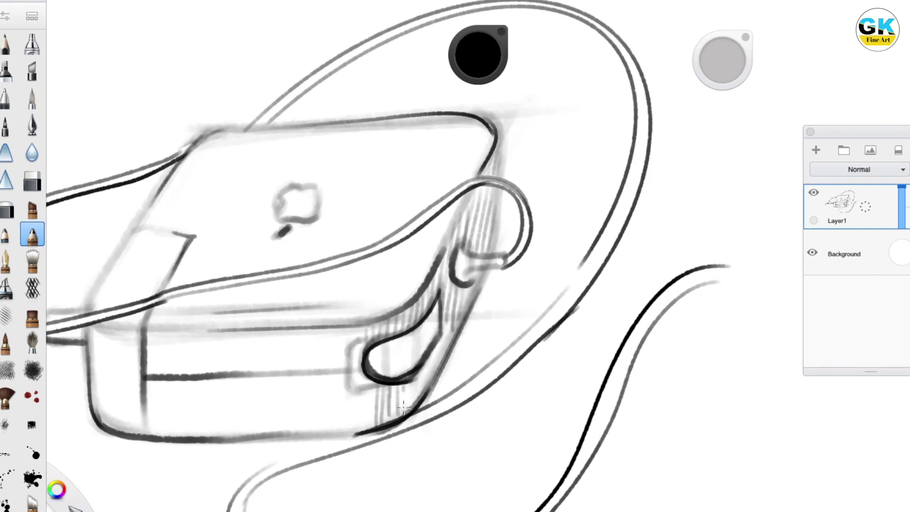
pyautogui.moveTo(434, 338); pyautogui.dragTo(432, 376)
pyautogui.moveTo(442, 324); pyautogui.dragTo(438, 361)
pyautogui.moveTo(450, 308); pyautogui.dragTo(447, 345)
pyautogui.moveTo(126, 333)
pyautogui.mouseDown()
pyautogui.moveTo(158, 309)
pyautogui.moveTo(150, 403)
pyautogui.moveTo(178, 410)
pyautogui.moveTo(194, 319)
pyautogui.moveTo(228, 303)
pyautogui.moveTo(233, 408)
pyautogui.moveTo(254, 315)
pyautogui.moveTo(270, 378)
pyautogui.moveTo(303, 340)
pyautogui.moveTo(356, 327)
pyautogui.moveTo(368, 374)
pyautogui.moveTo(406, 311)
pyautogui.moveTo(406, 365)
pyautogui.mouseUp()
pyautogui.scroll(-5, 336, 346)
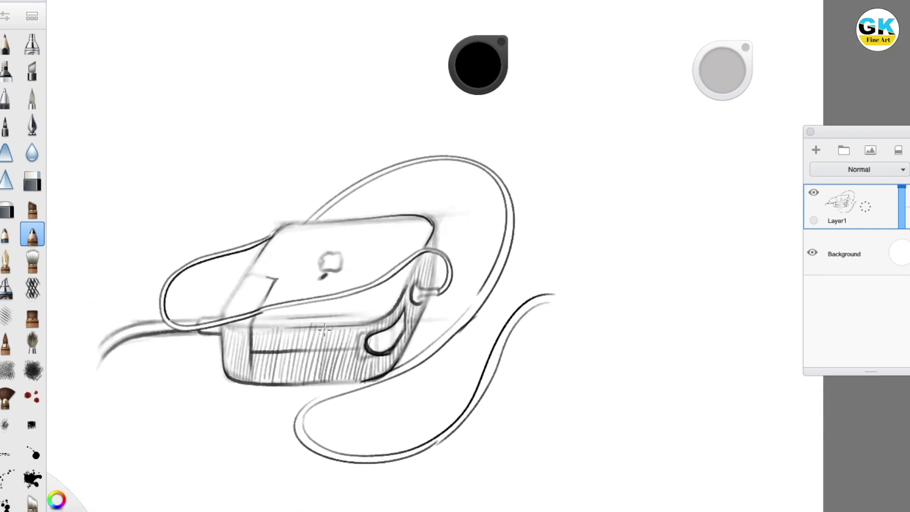